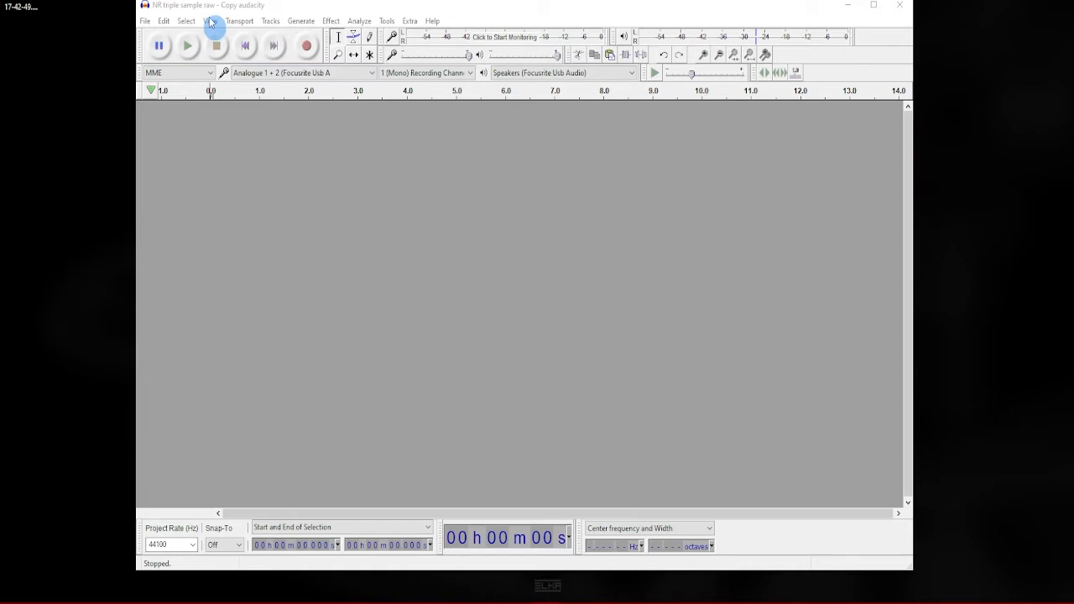
- Hide the Play-at-Speed and Scrub toolbars
left_click(210, 21)
mouse_move(262, 131)
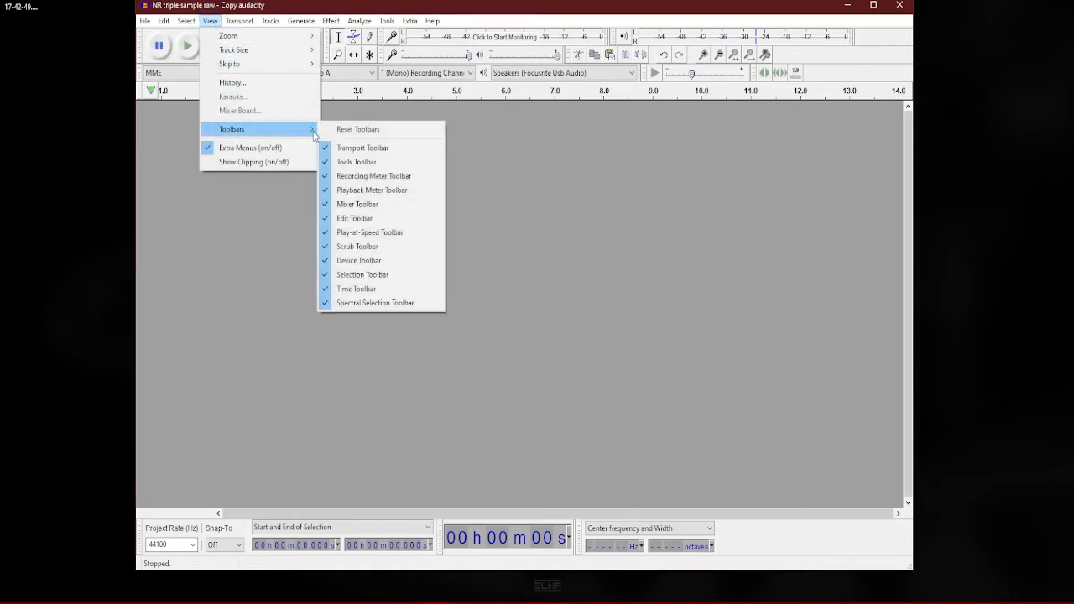
left_click(346, 234)
left_click(211, 21)
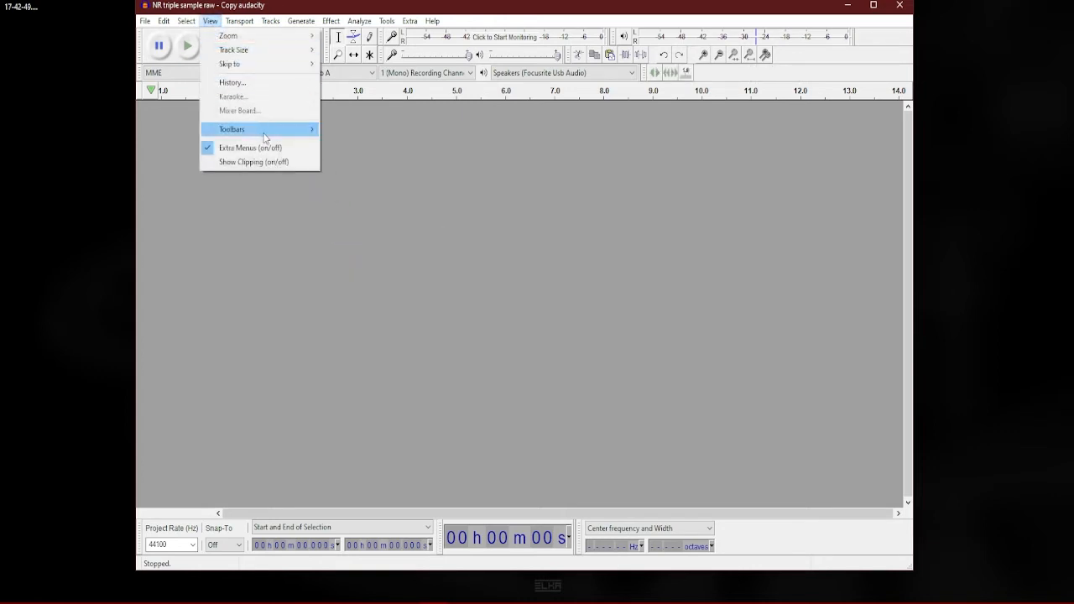
mouse_move(264, 131)
left_click(347, 249)
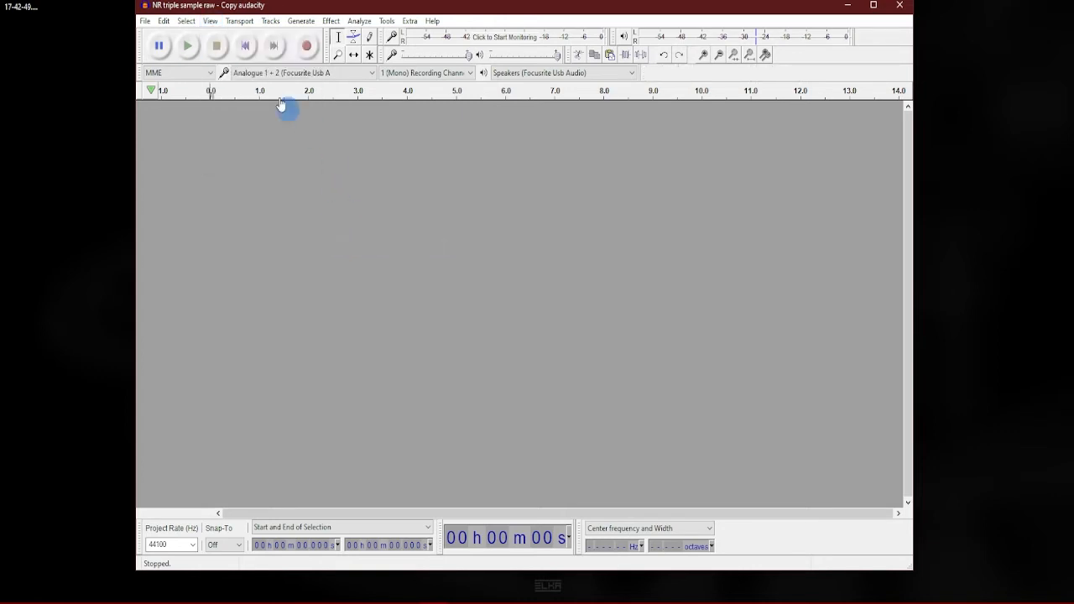
- Hide the Selection, Time and Spectral Selection toolbars so the bottom toolbar area is cleared
left_click(214, 22)
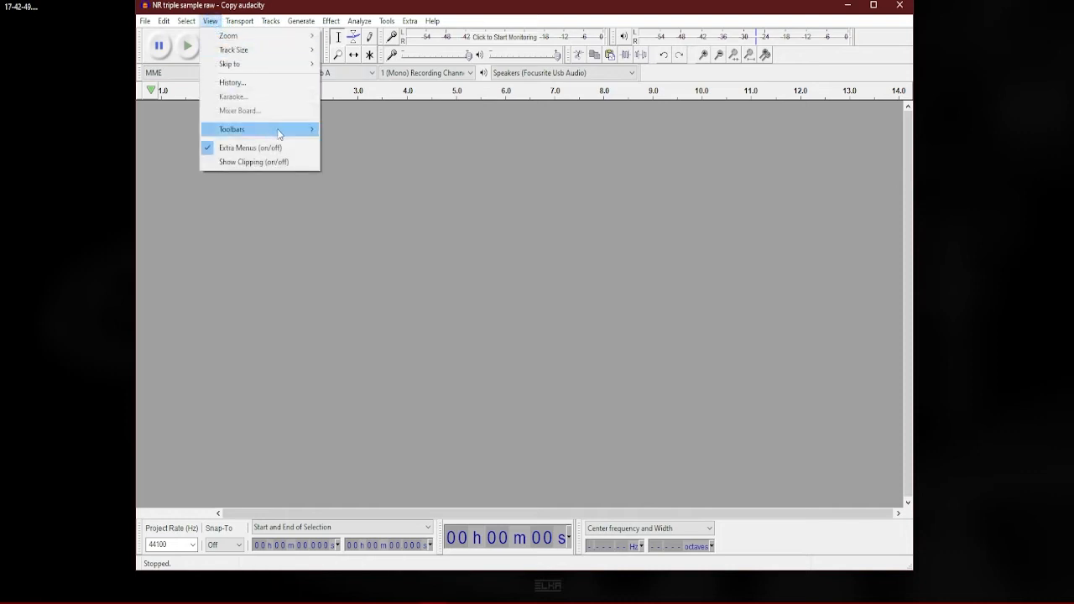
mouse_move(290, 132)
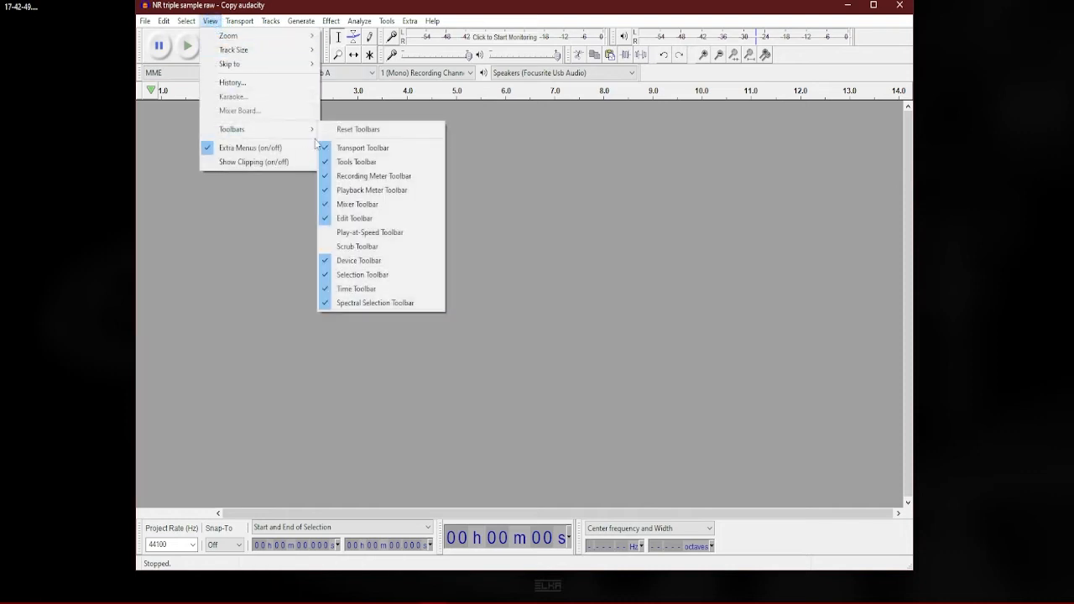
left_click(353, 275)
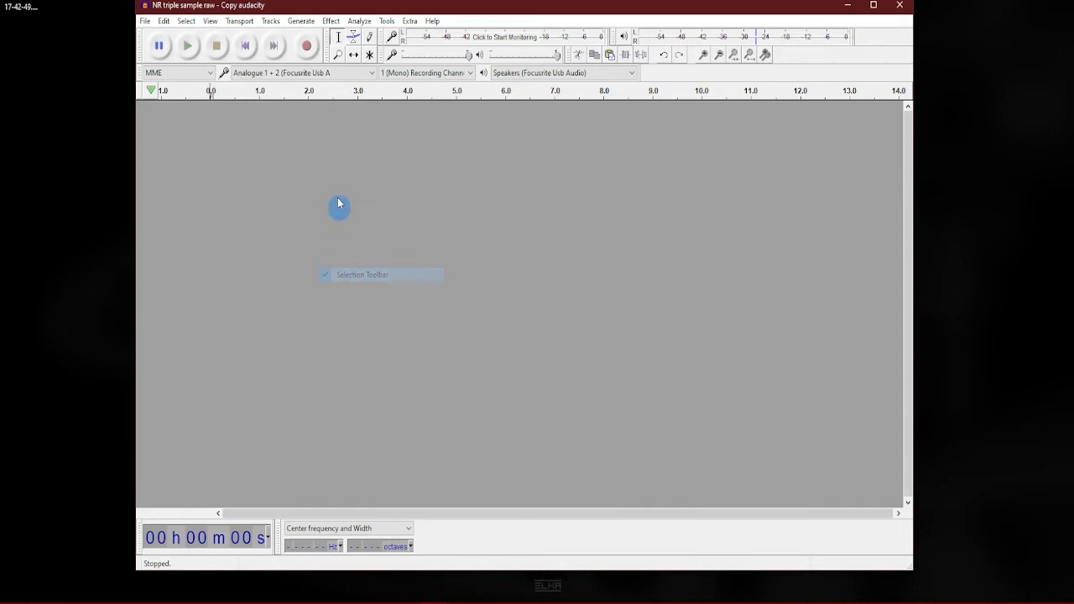
left_click(210, 21)
mouse_move(264, 134)
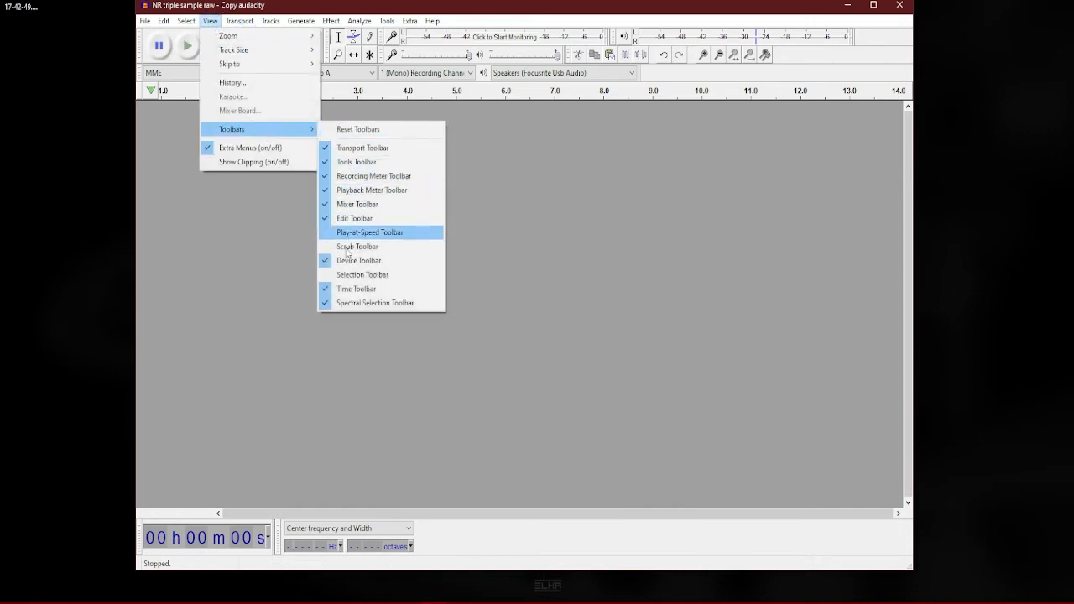
left_click(352, 288)
left_click(210, 21)
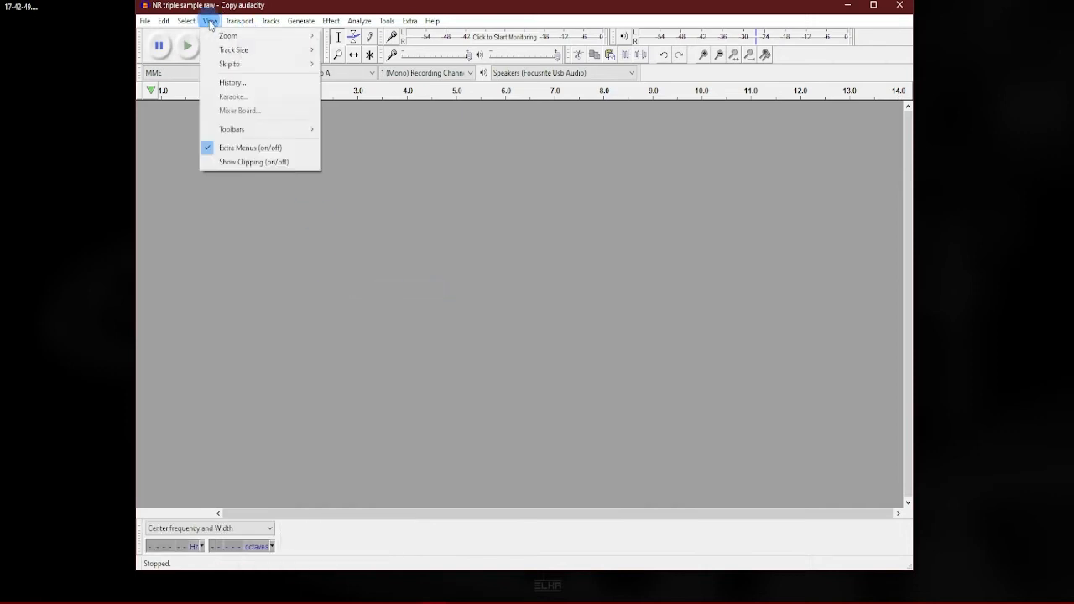
mouse_move(306, 136)
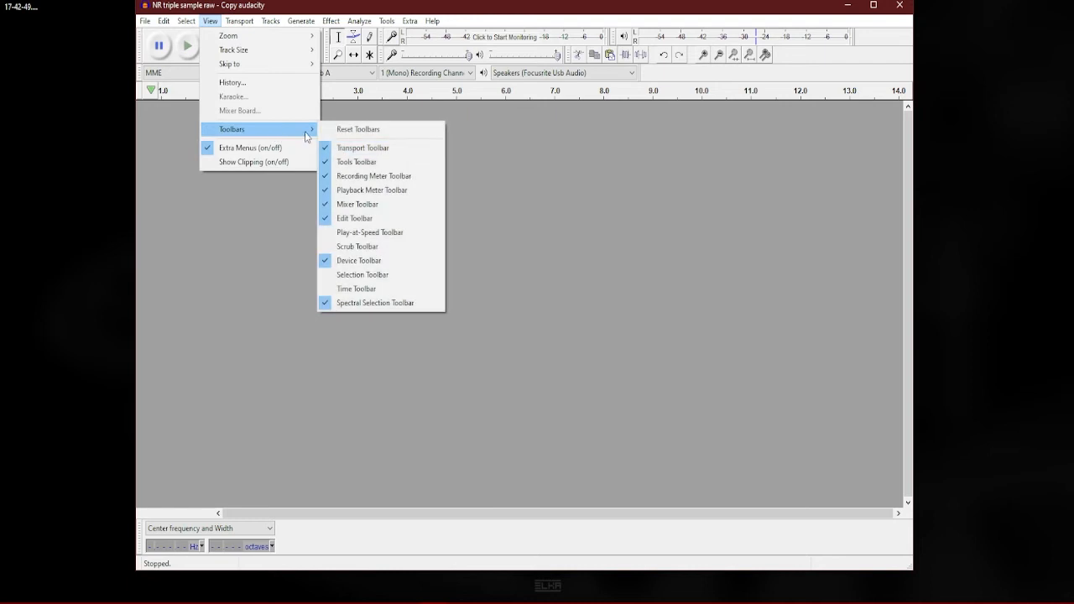
left_click(343, 303)
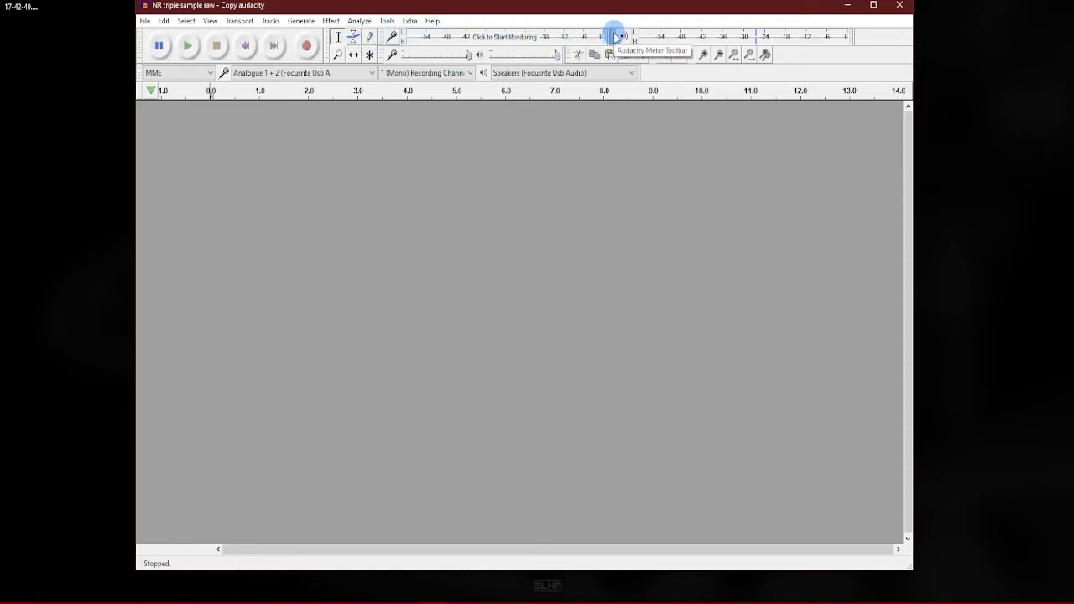
- Dock the playback meter directly beneath the recording meter and the mixer toolbar beside the edit toolbar
left_click_drag(614, 37, 385, 55)
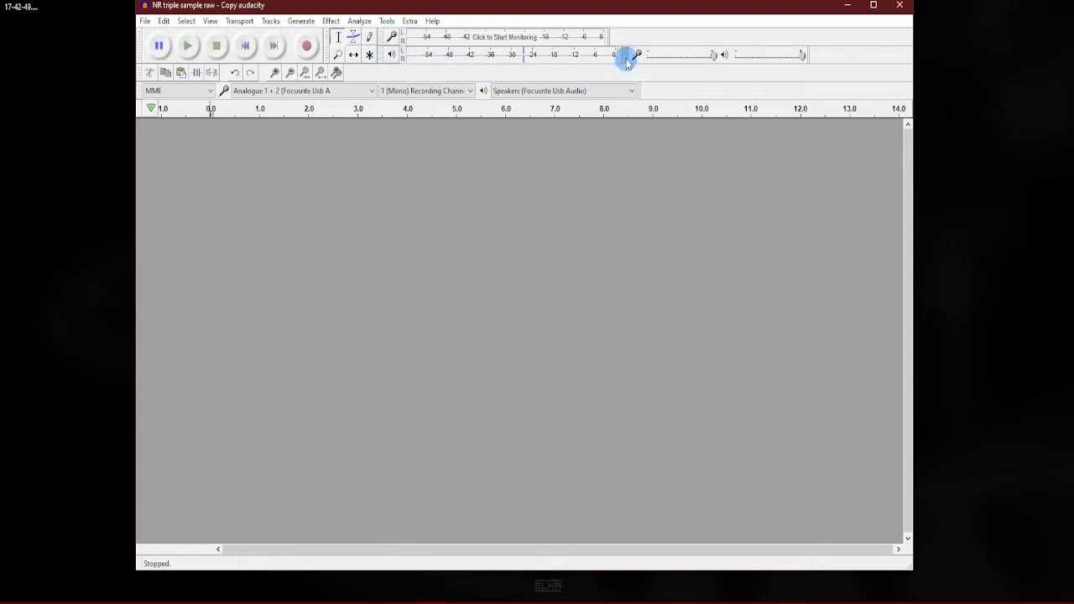
left_click_drag(625, 56, 476, 69)
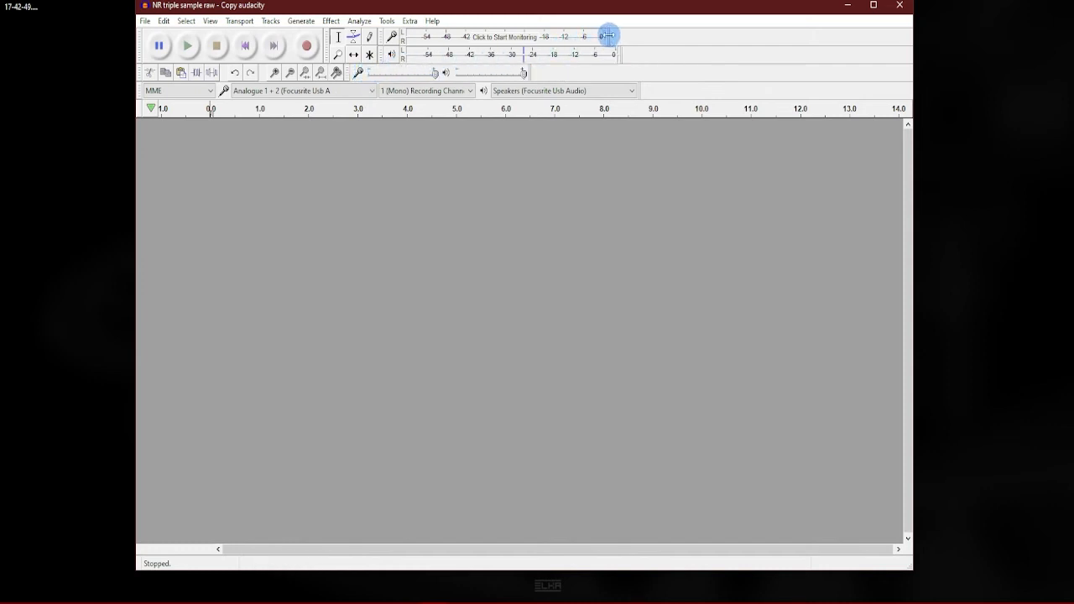
- Widen the recording meter and the playback meter so both extend almost to the window's edge
left_click_drag(608, 35, 896, 36)
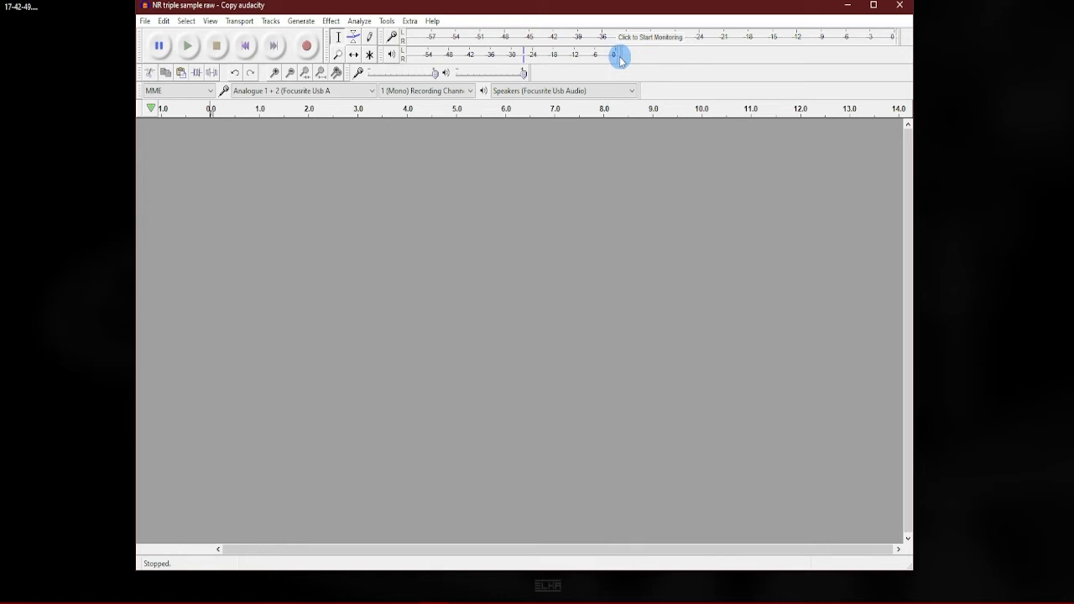
left_click_drag(620, 59, 900, 57)
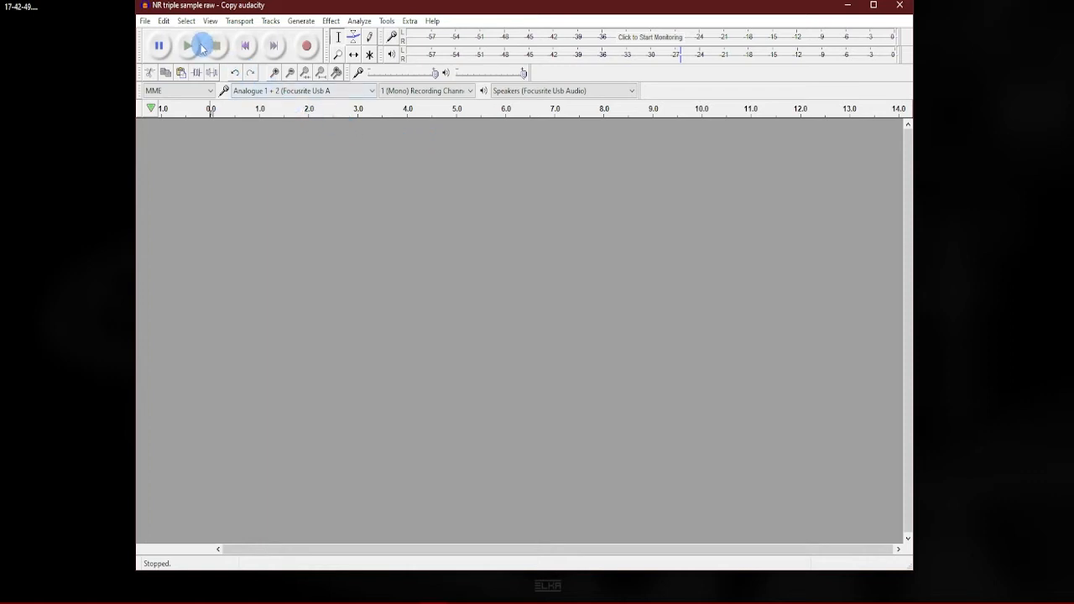
- In the Devices preferences, choose Speakers (Focusrite Usb Audio) as the playback device
left_click(164, 21)
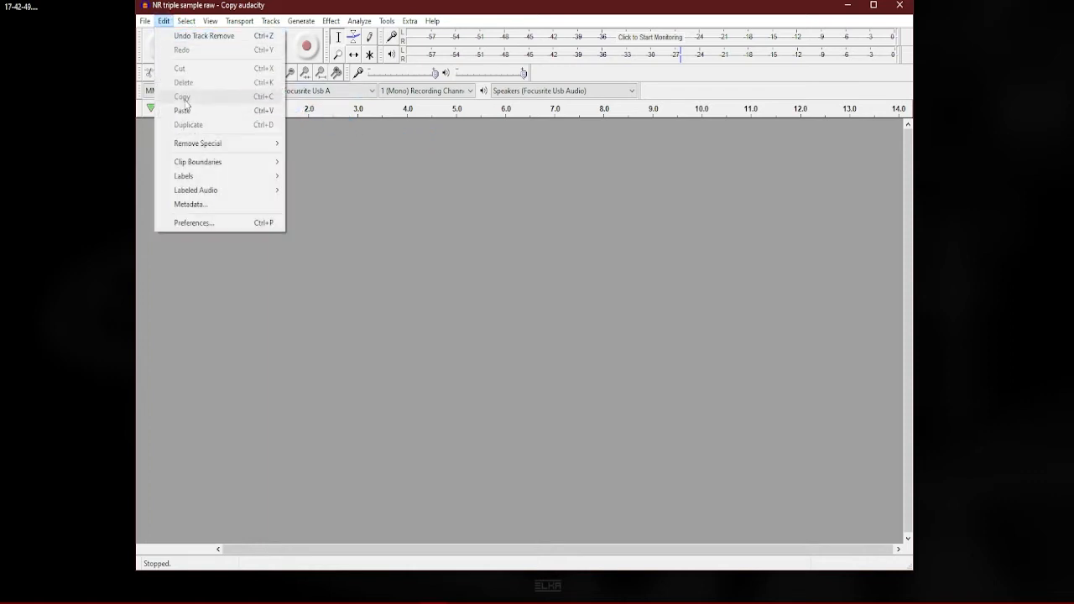
left_click(207, 223)
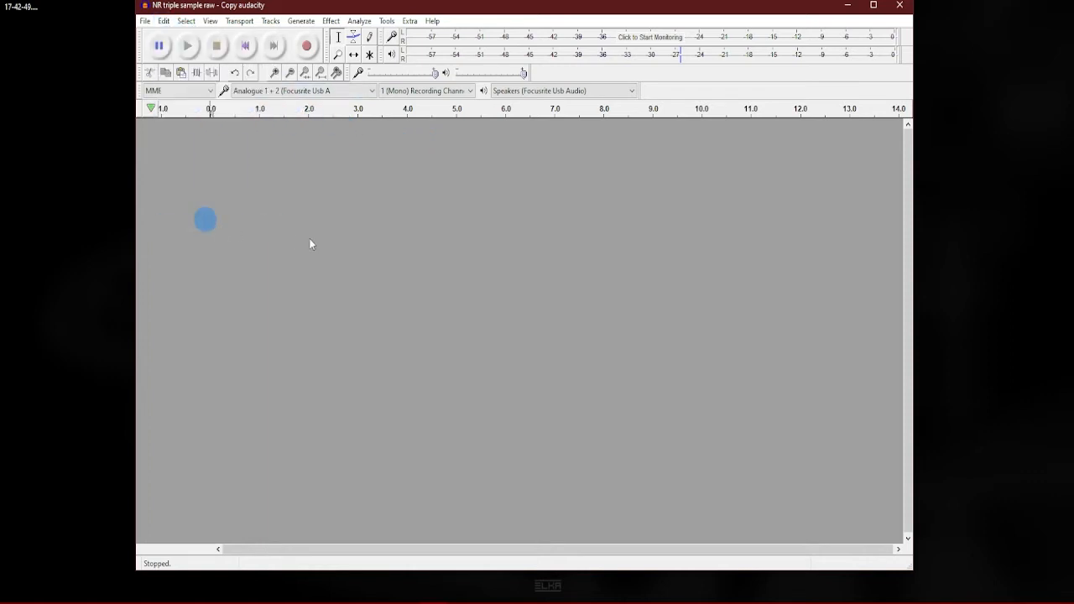
left_click(404, 204)
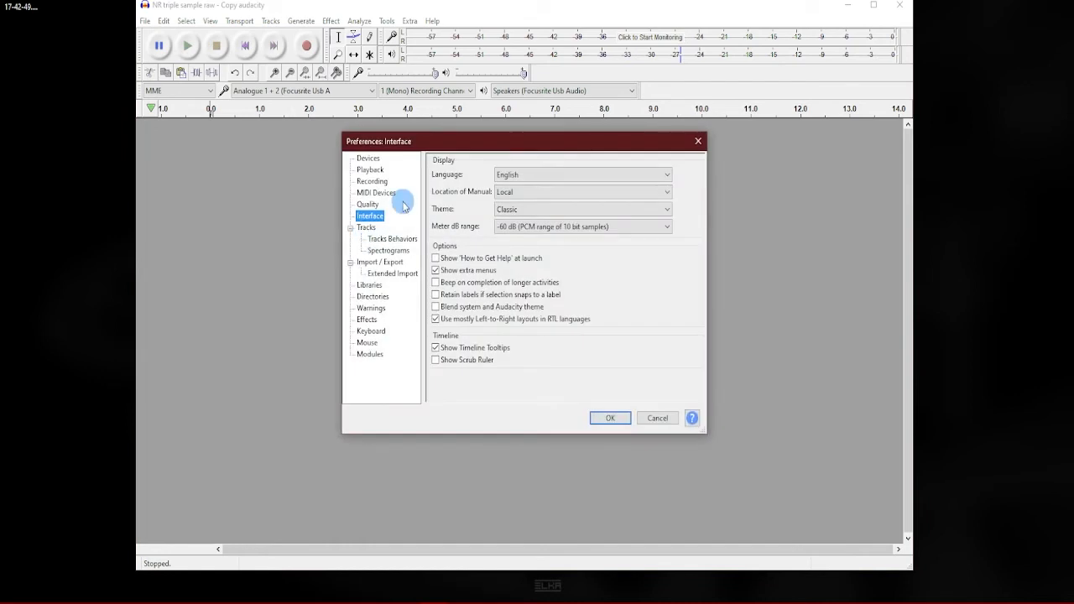
left_click(369, 158)
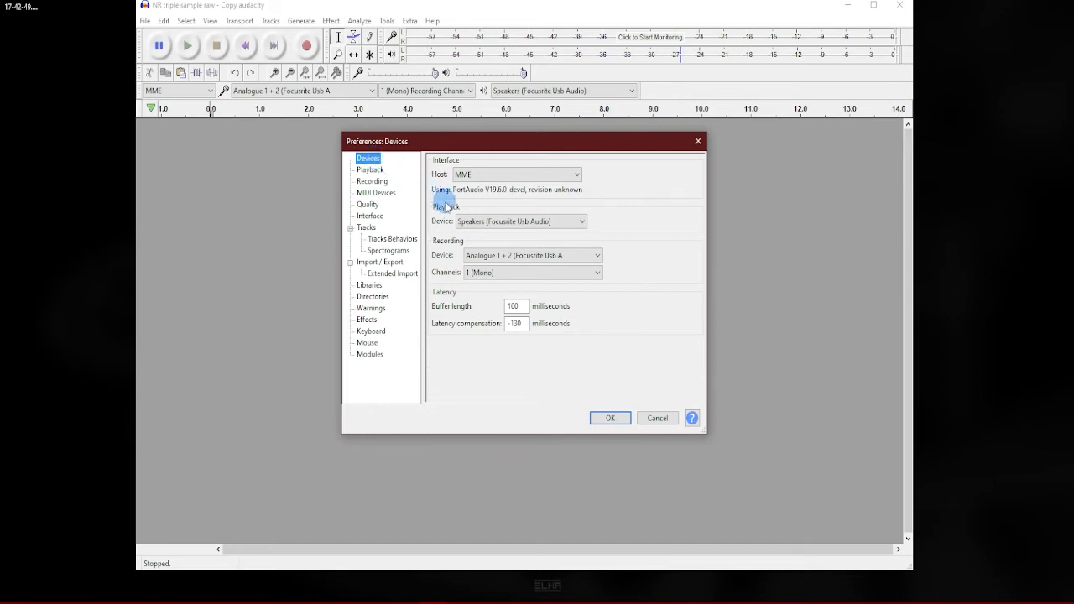
left_click(581, 225)
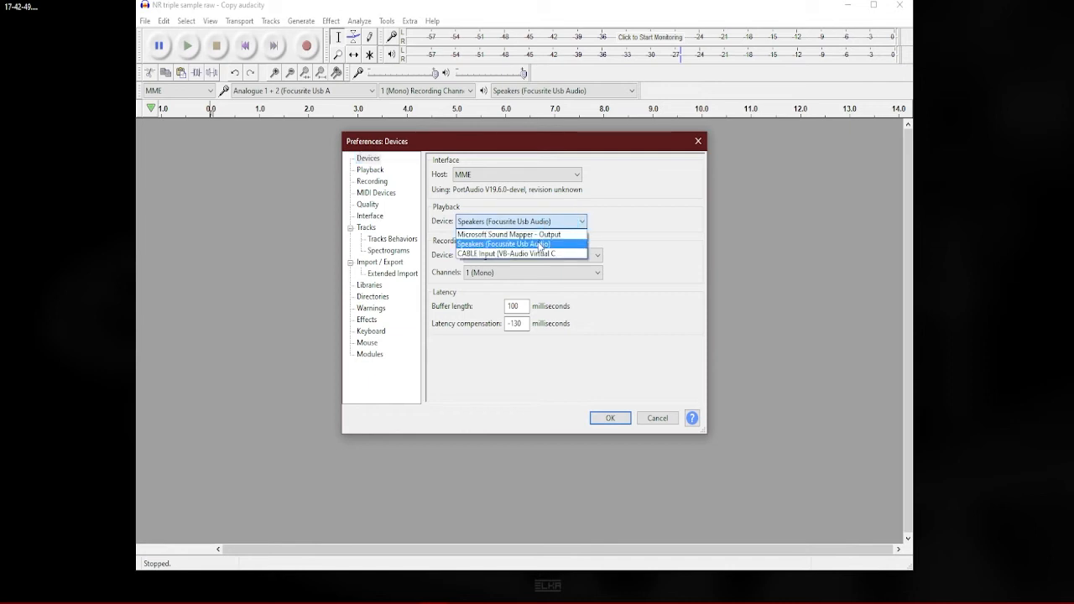
left_click(539, 244)
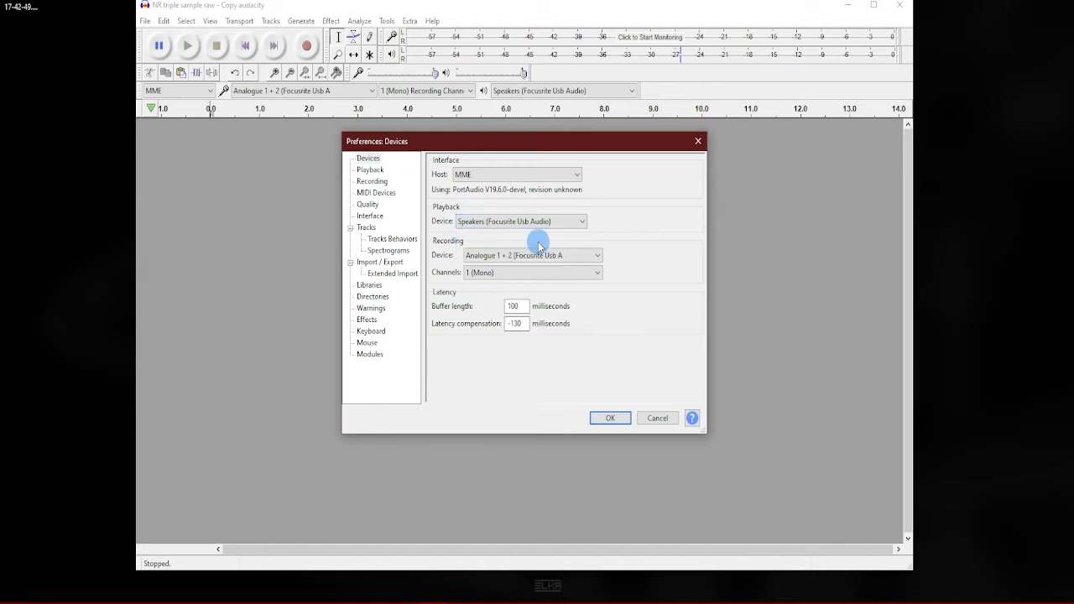
- Choose the Analogue 1 + 2 Focusrite input as the recording device, with channels set to 1 (Mono)
left_click(596, 255)
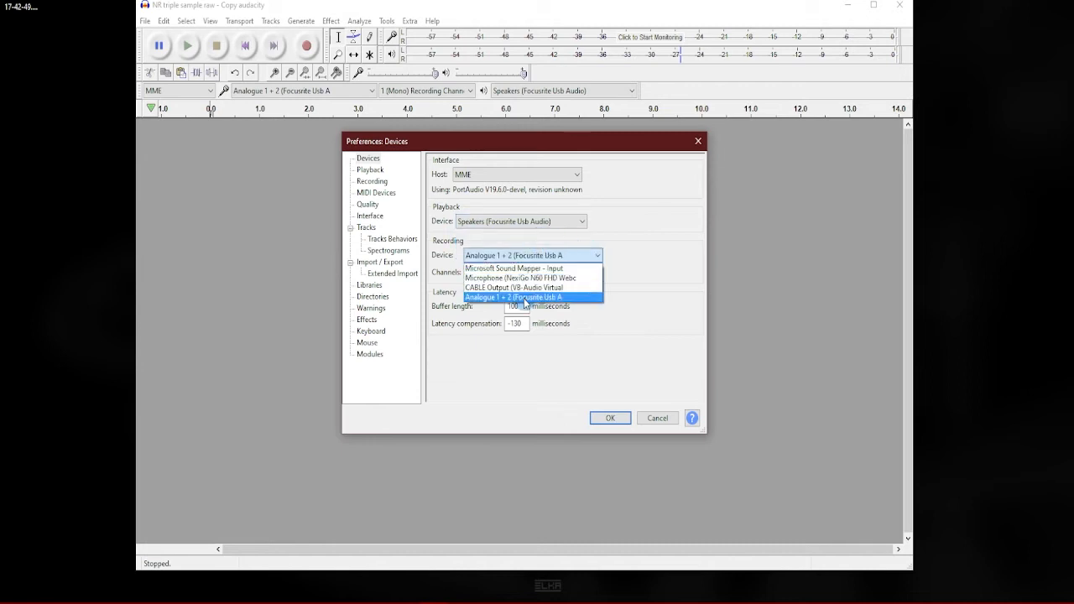
left_click(525, 297)
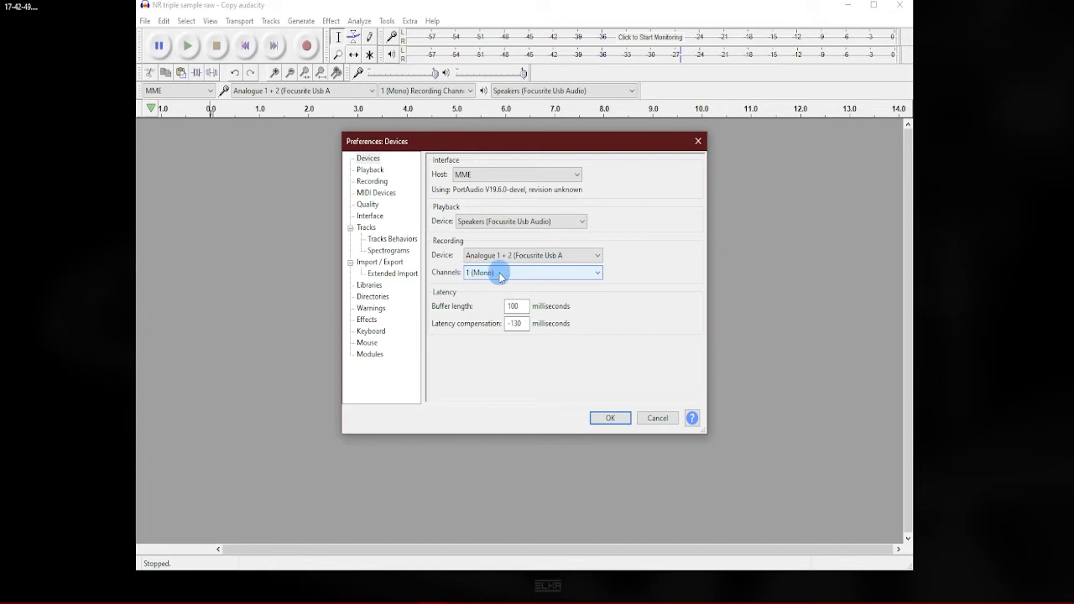
left_click(592, 273)
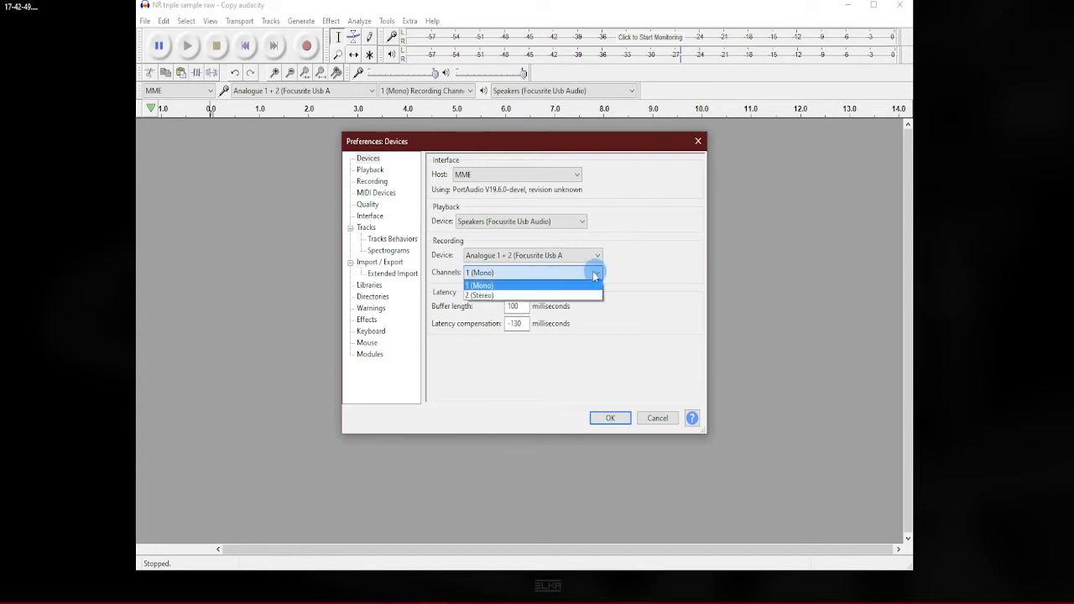
left_click(491, 285)
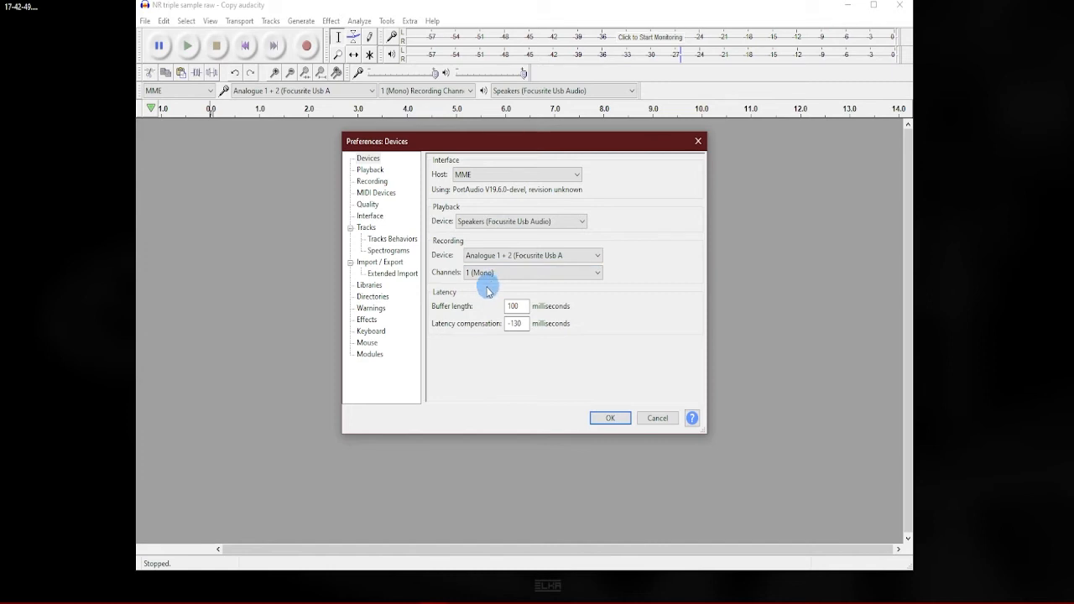
- Set the effects preview length to 20 seconds in the Playback preferences
left_click(376, 171)
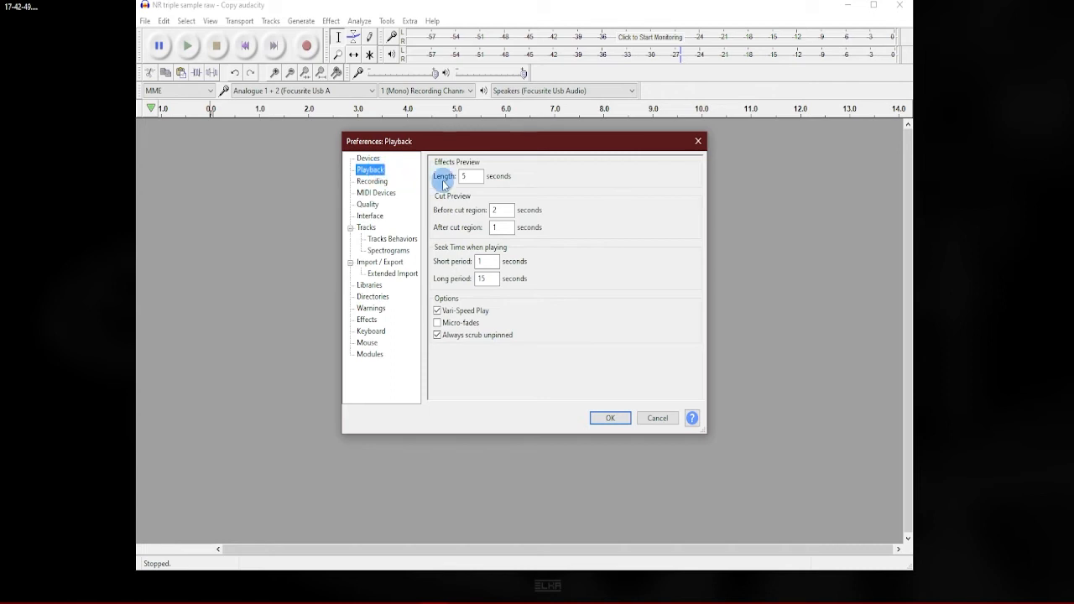
double_click(465, 176)
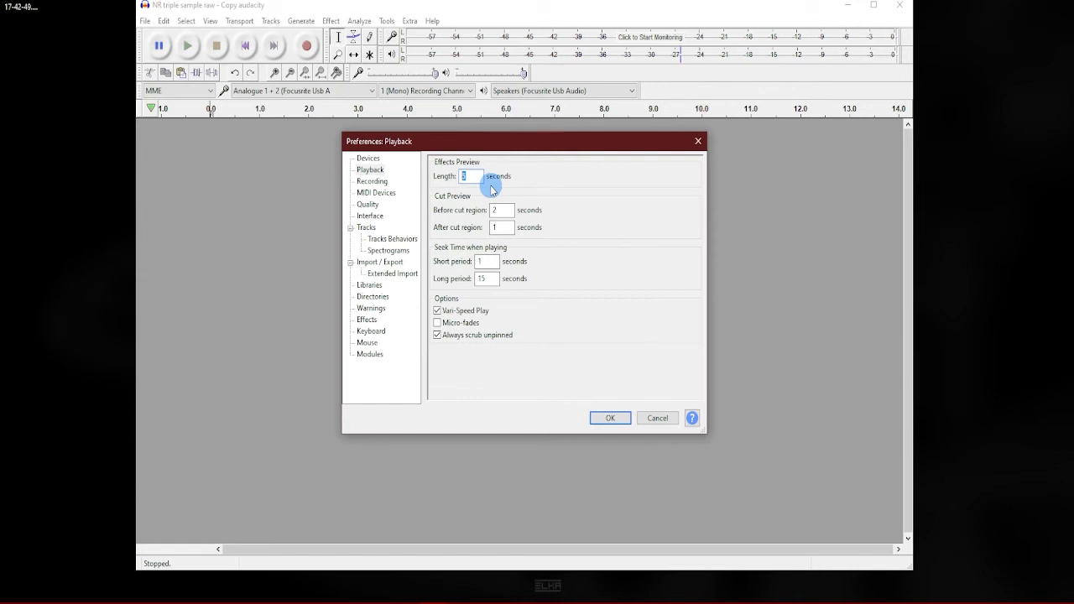
type("20")
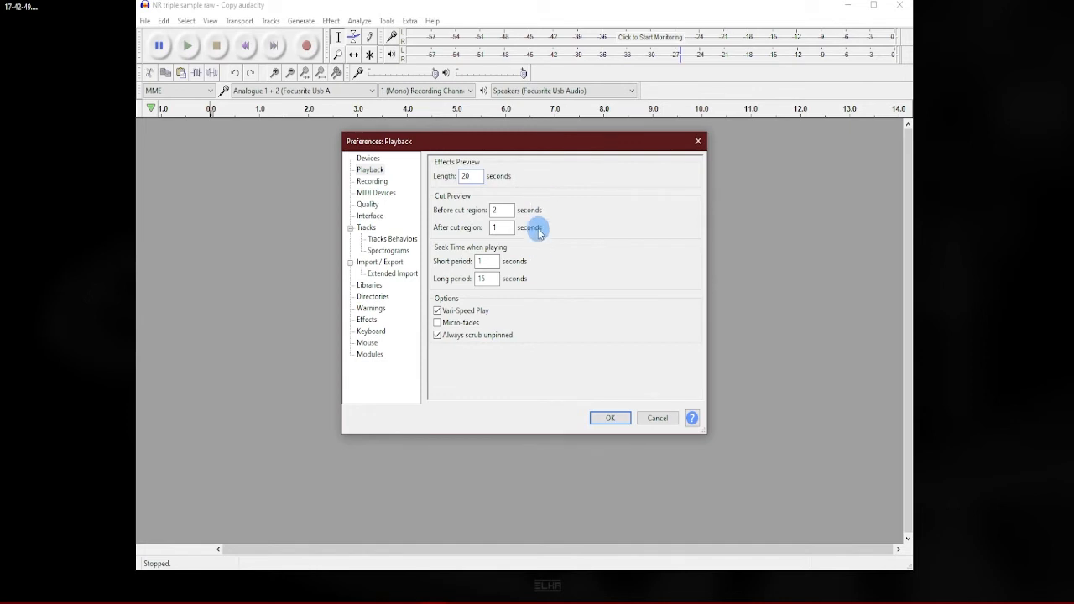
left_click(520, 175)
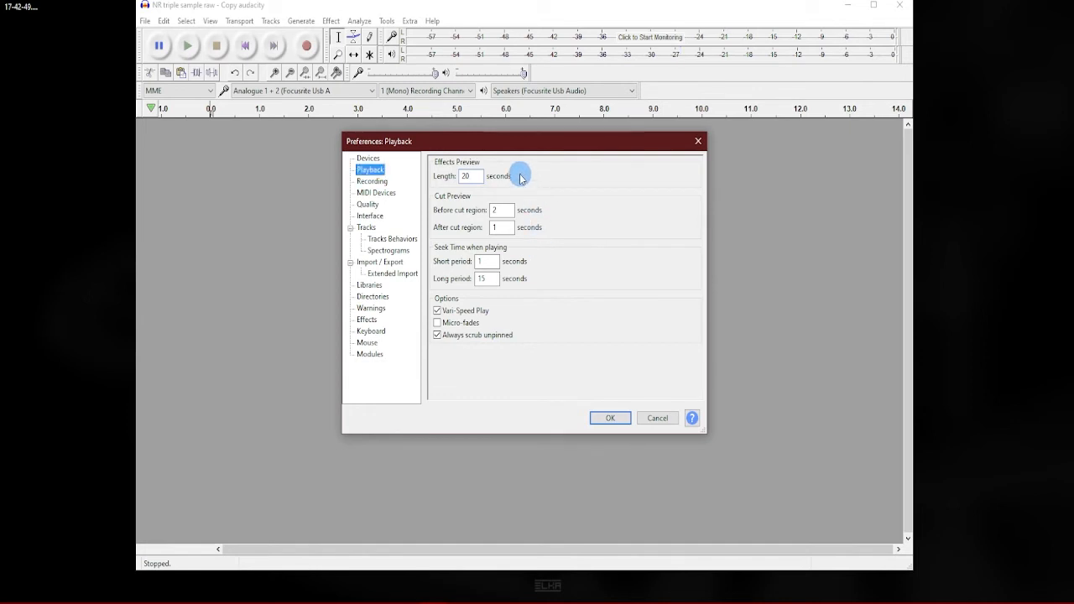
- In the Interface preferences, set the theme to Dark and the meter dB range to -48 dB (PCM range of 8 bit samples)
left_click(365, 204)
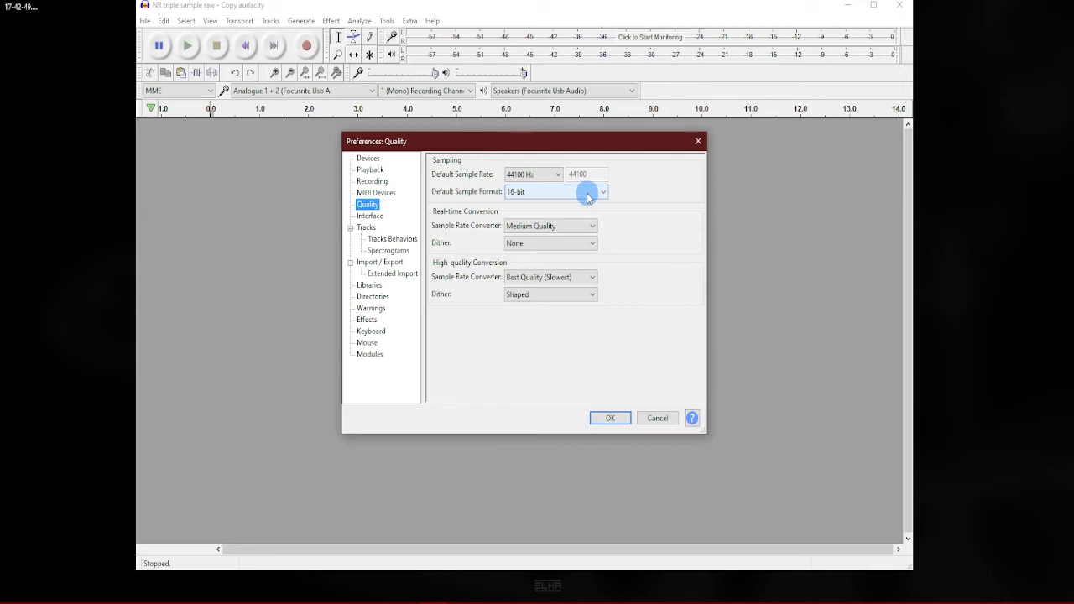
left_click(373, 217)
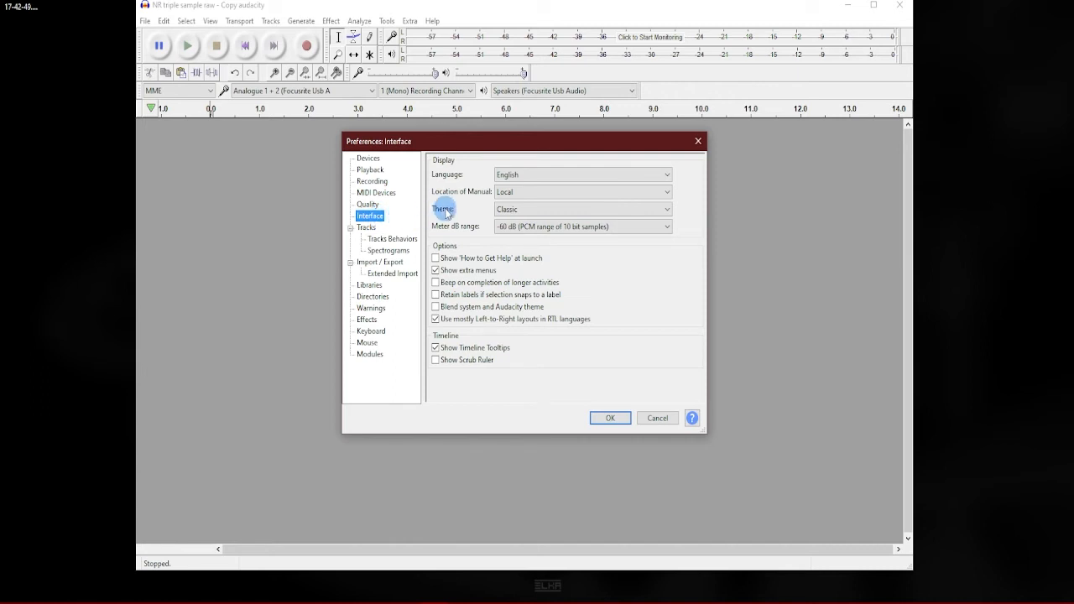
left_click(667, 210)
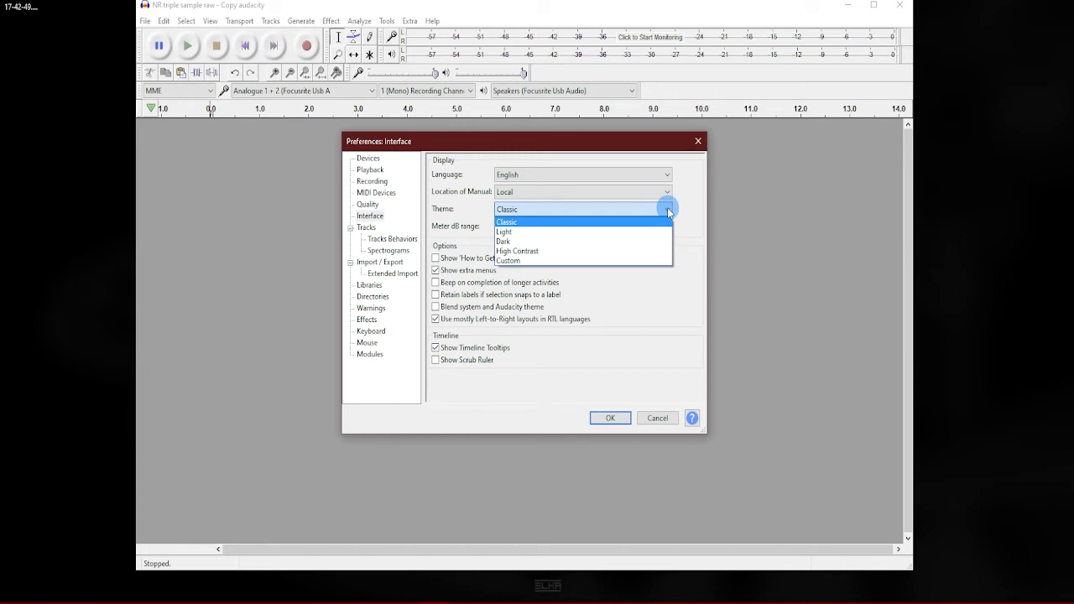
left_click(503, 242)
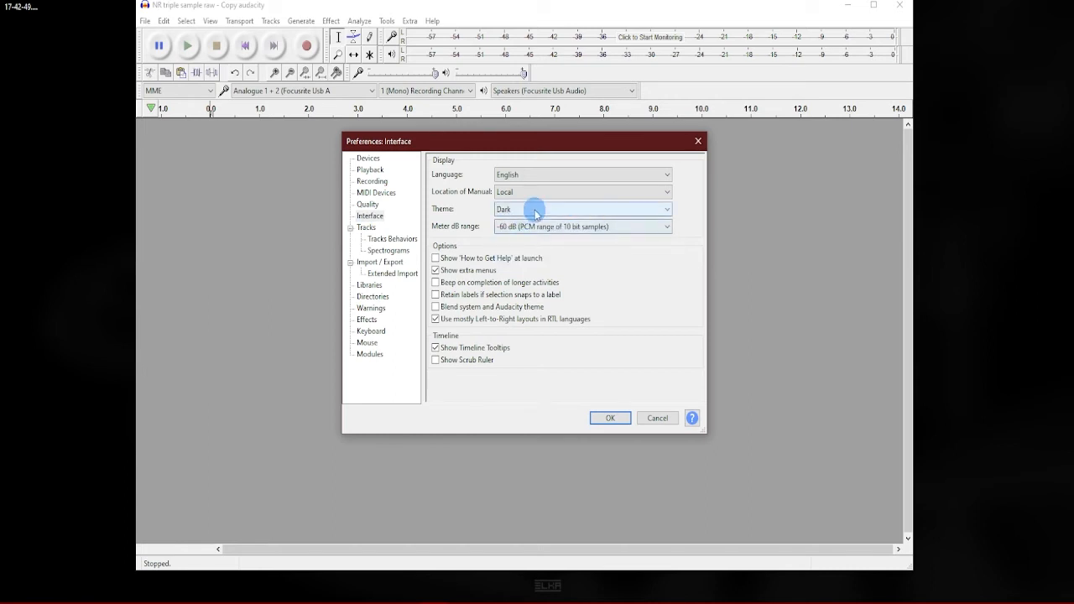
left_click(667, 226)
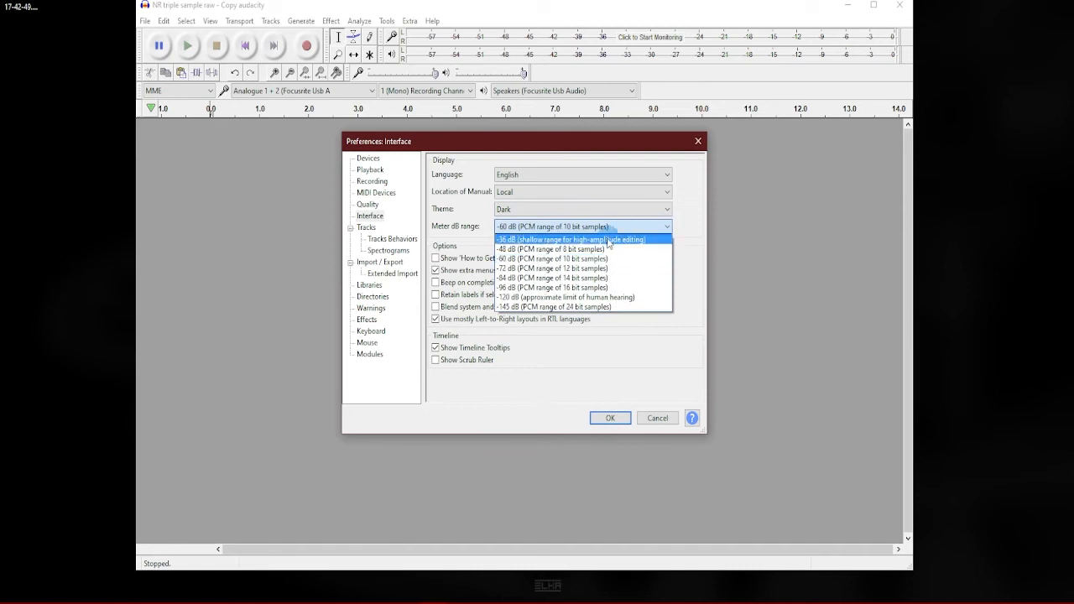
left_click(516, 252)
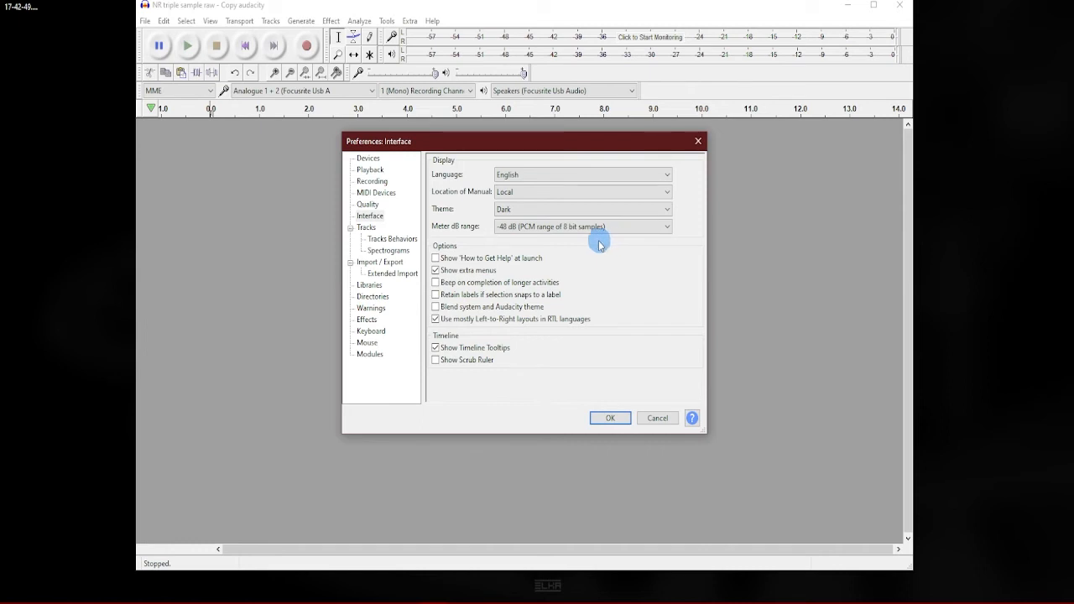
- In the Tracks preferences, enable auto-fit track height and set the default waveform scale to Logarithmic (dB), keeping the Waveform view mode
left_click(365, 228)
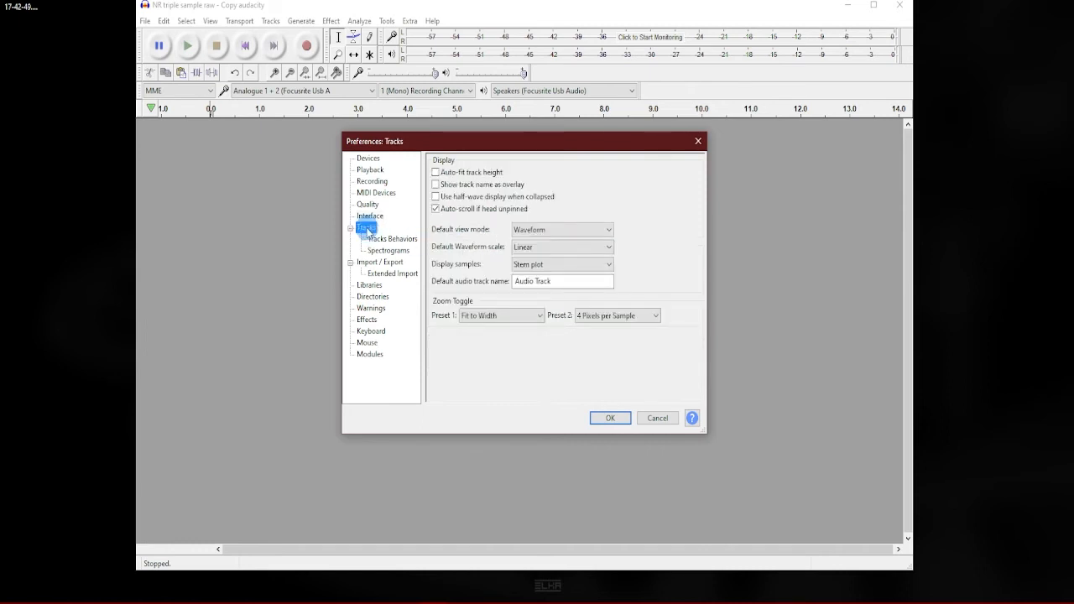
left_click(435, 173)
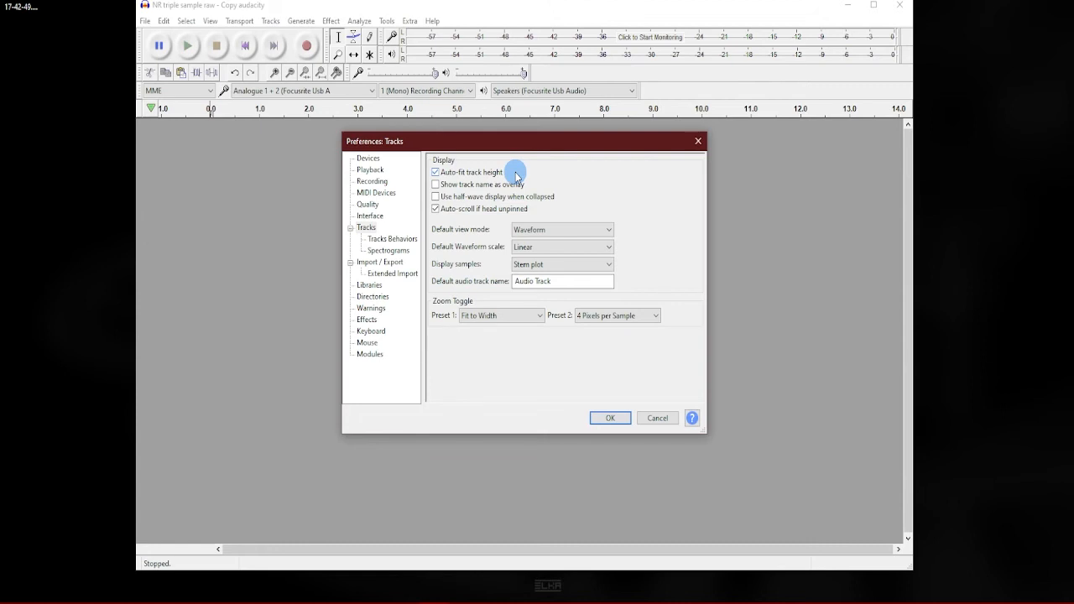
left_click(609, 230)
left_click(610, 233)
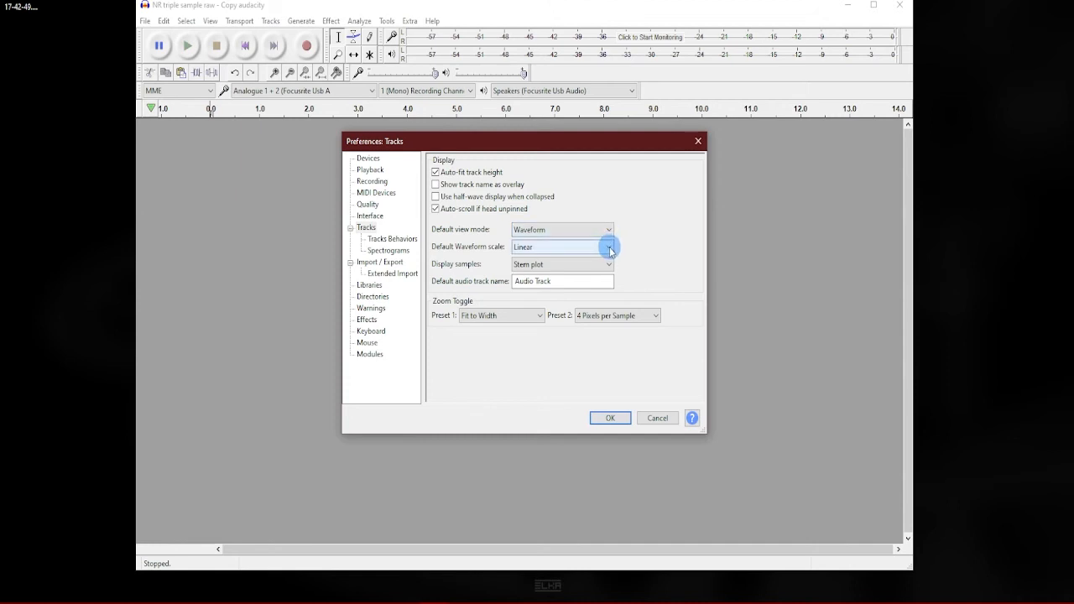
left_click(610, 249)
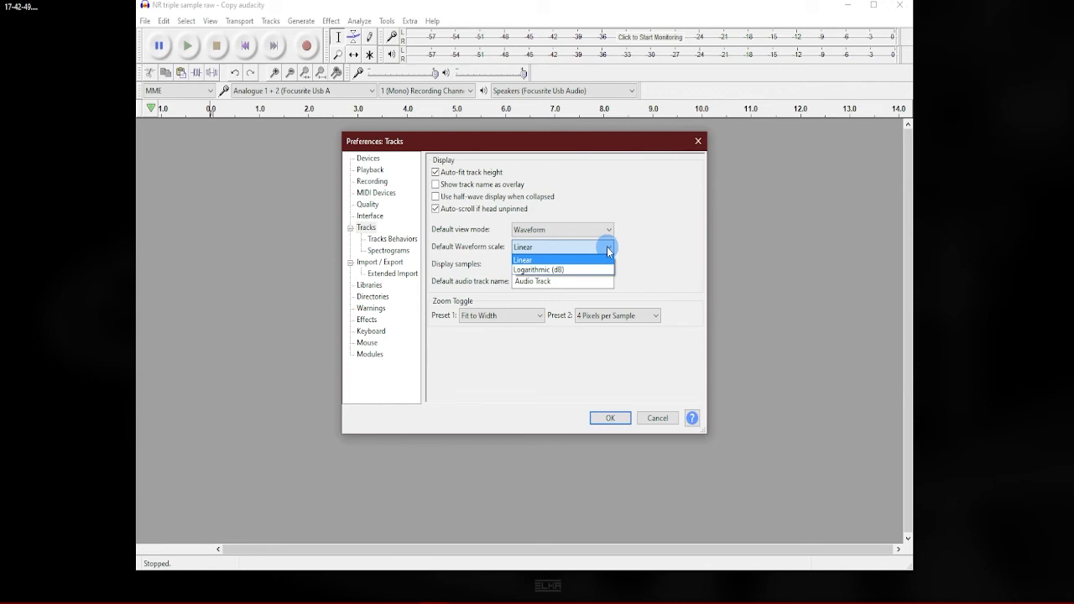
left_click(549, 270)
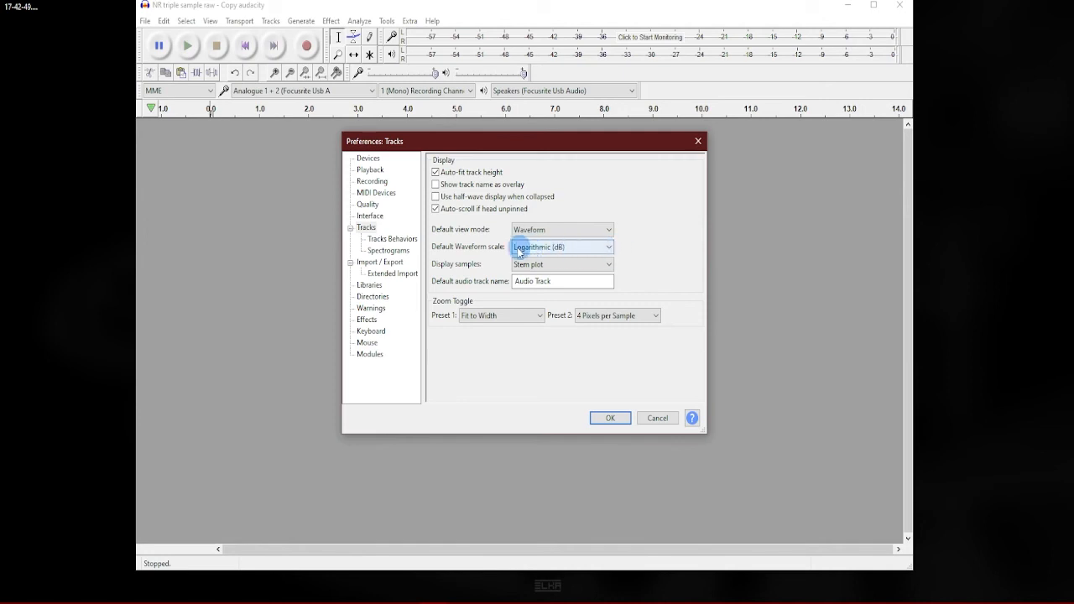
- In the Tracks Behaviors preferences, enable "Select all audio, if selection required" and apply all the preference changes
left_click(389, 241)
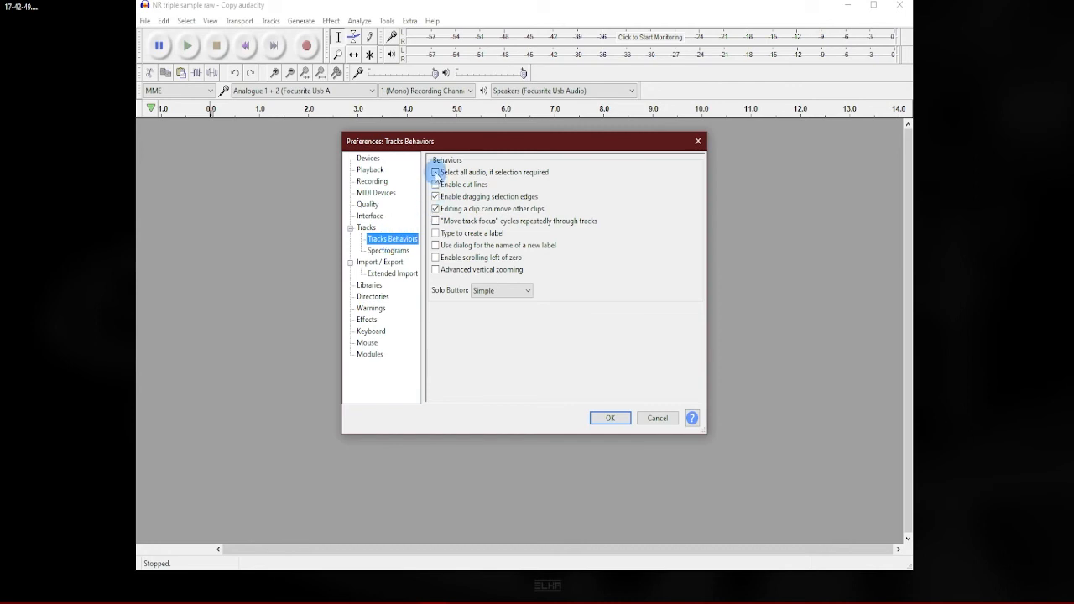
left_click(435, 173)
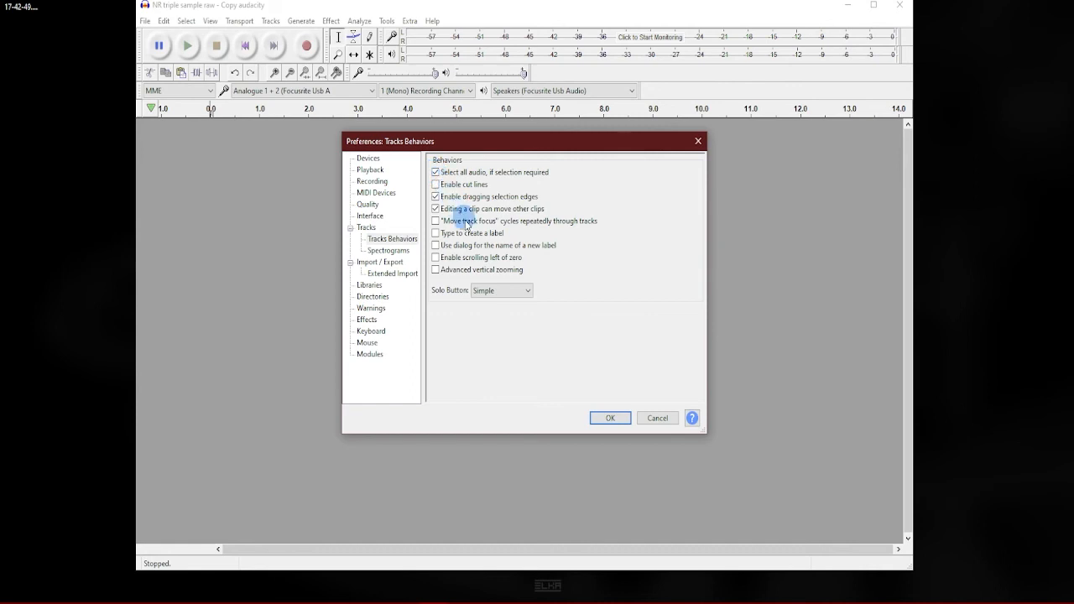
left_click(610, 419)
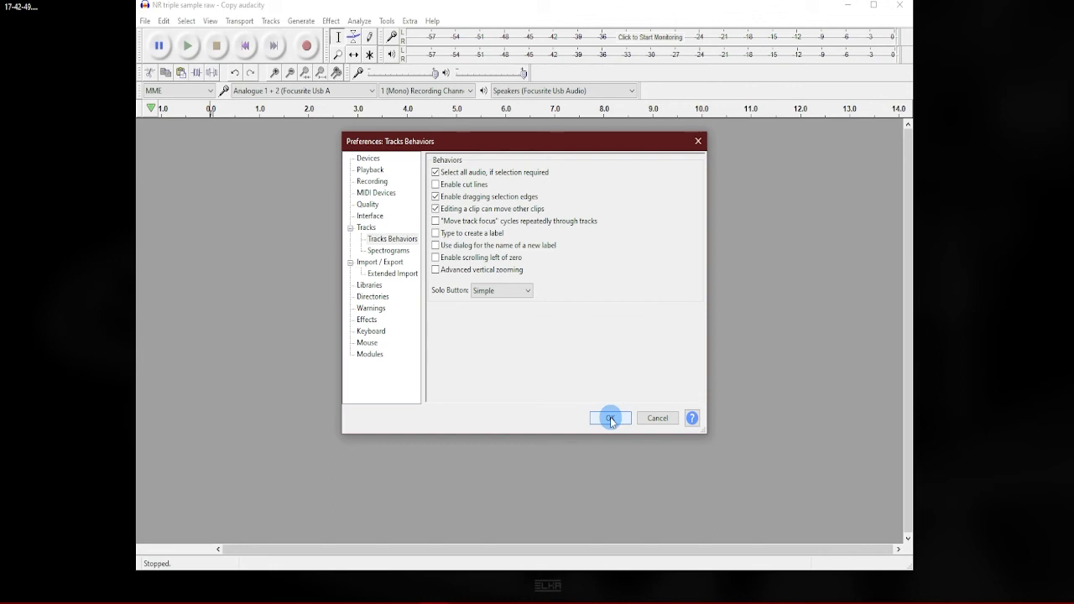
left_click(610, 418)
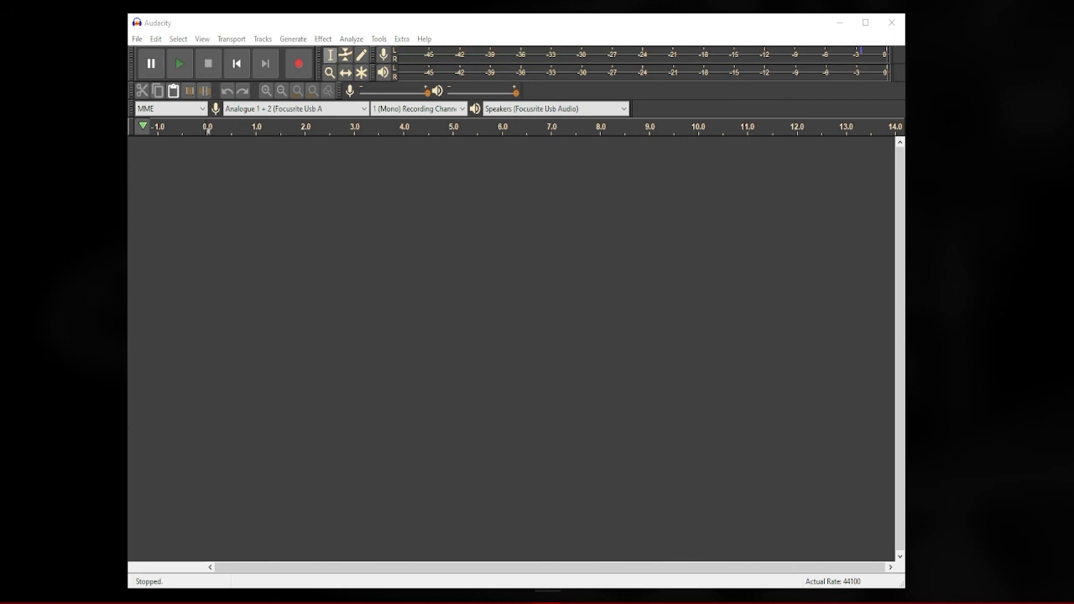
- Record a mono test clip about 16 seconds long on a new audio track, and stop the recording
left_click(299, 64)
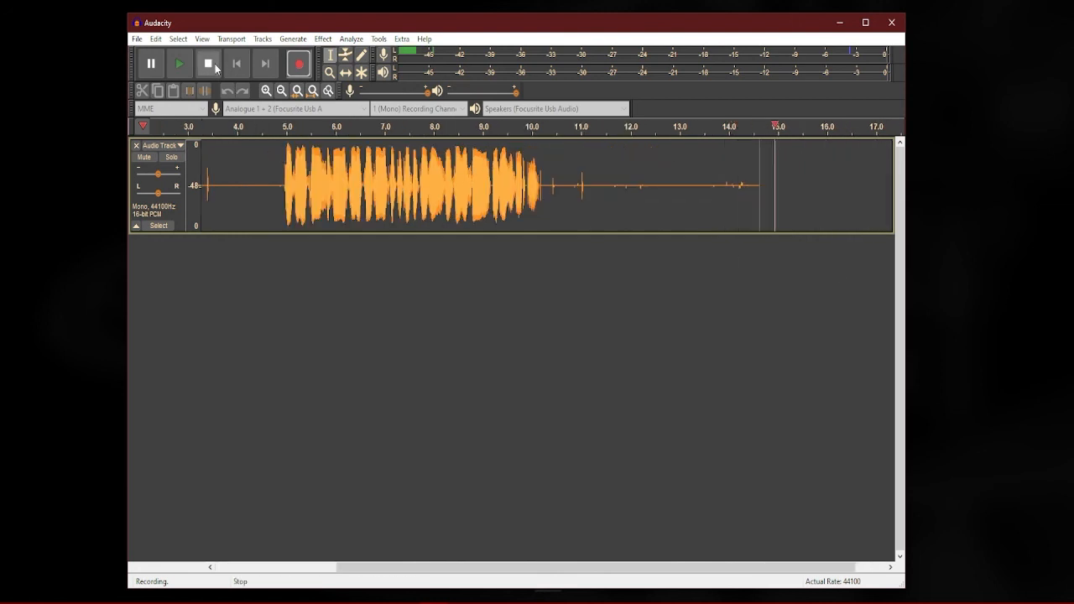
left_click(209, 64)
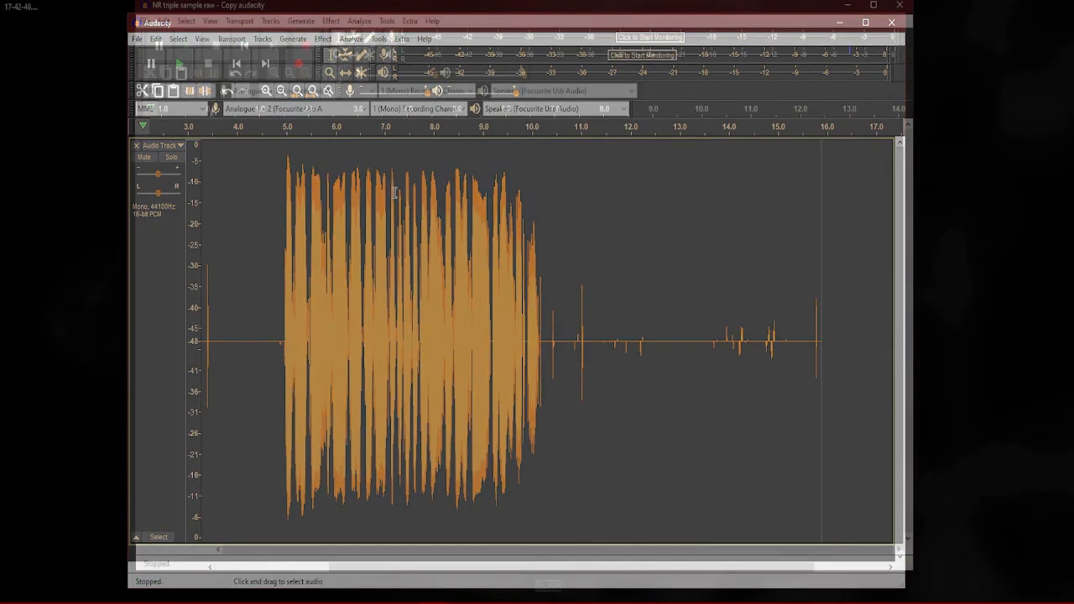